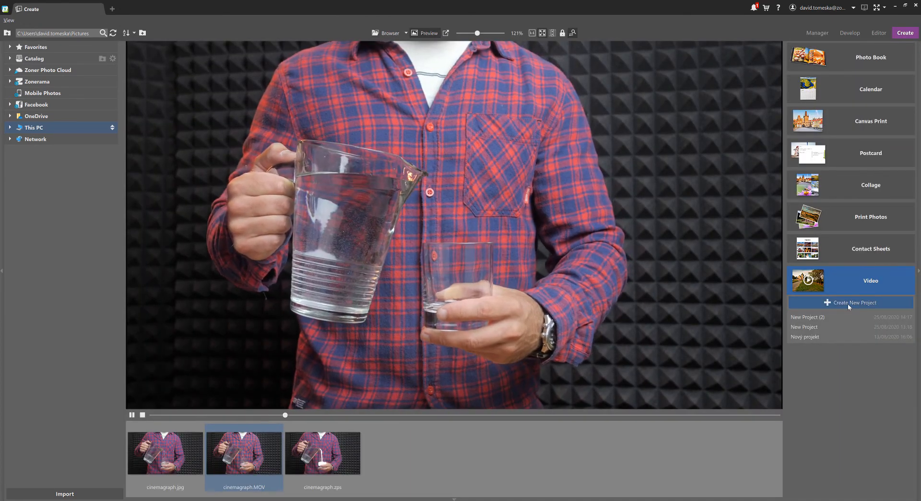
# - Create a new video project and delete its audio track
pyautogui.click(848, 303)
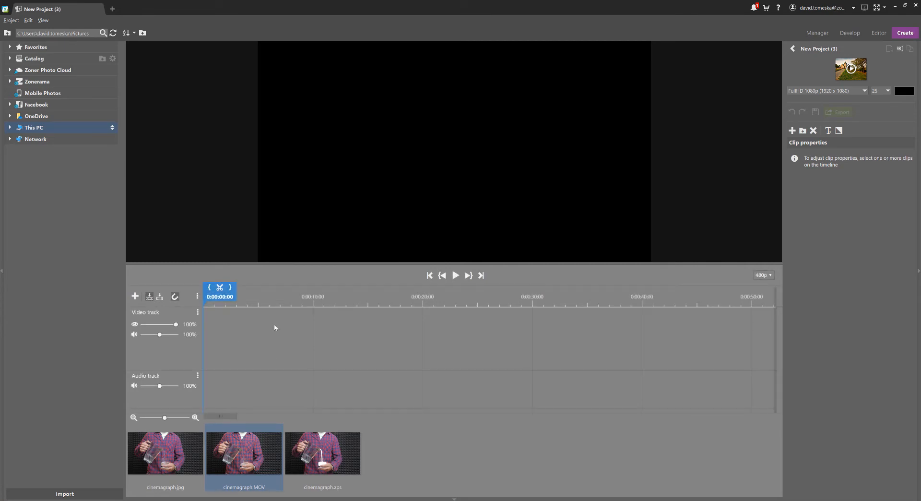
pyautogui.click(198, 377)
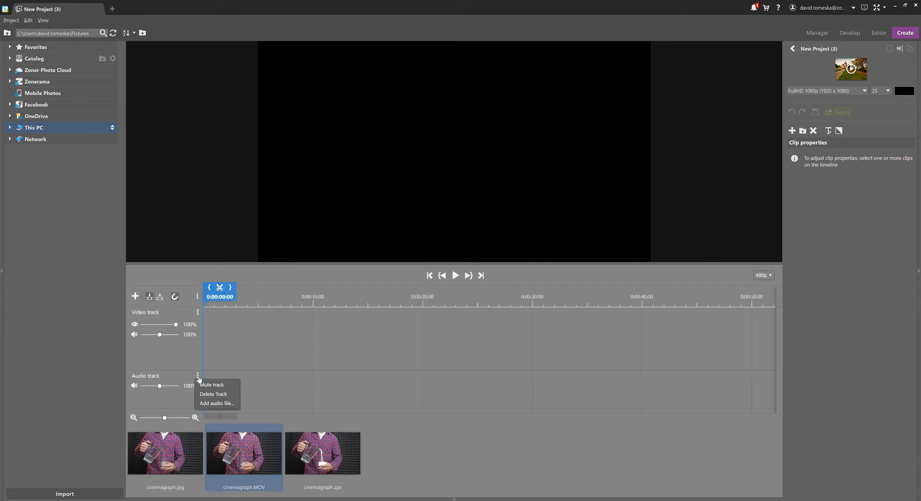
pyautogui.click(202, 394)
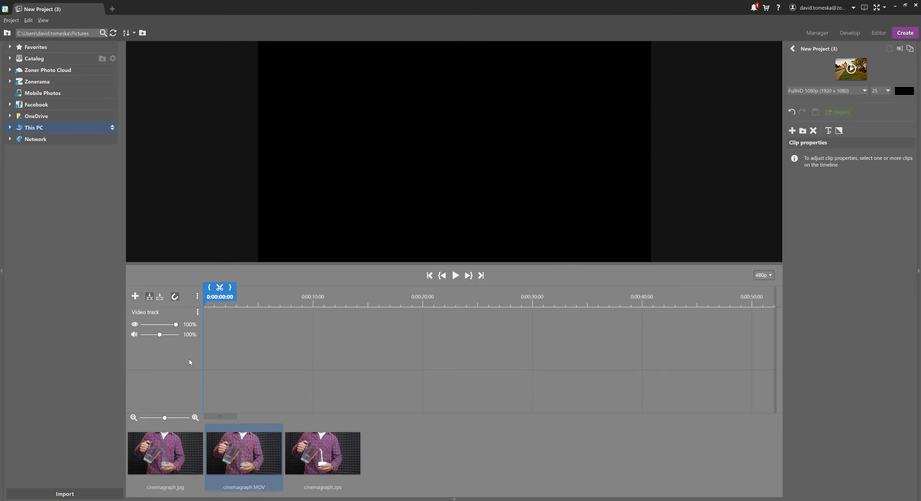
# - Add a second video track and place cinemagraph.zps on the upper track and cinemagraph.MOV on the lower one
pyautogui.click(135, 297)
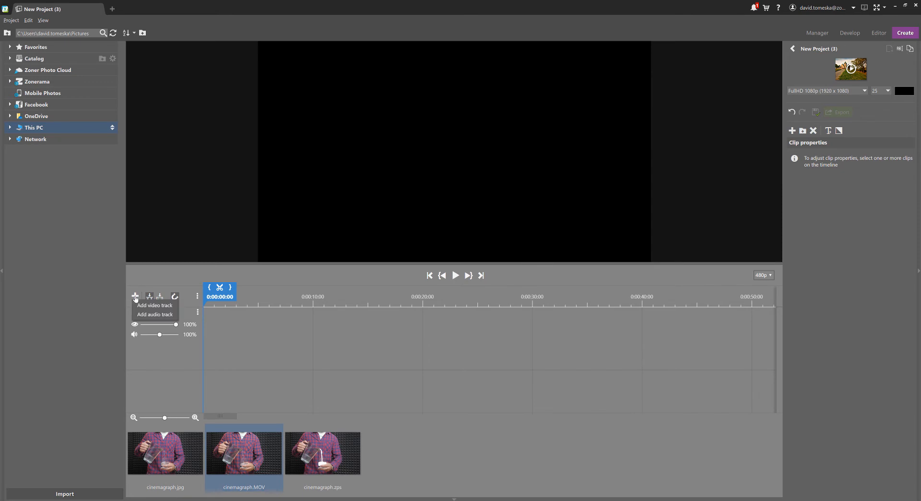
pyautogui.click(140, 306)
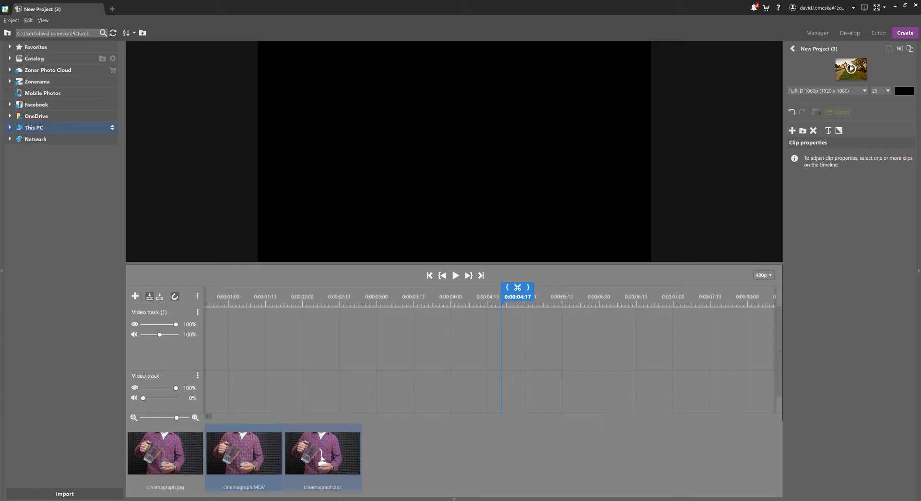
pyautogui.moveTo(322, 453); pyautogui.dragTo(202, 334)
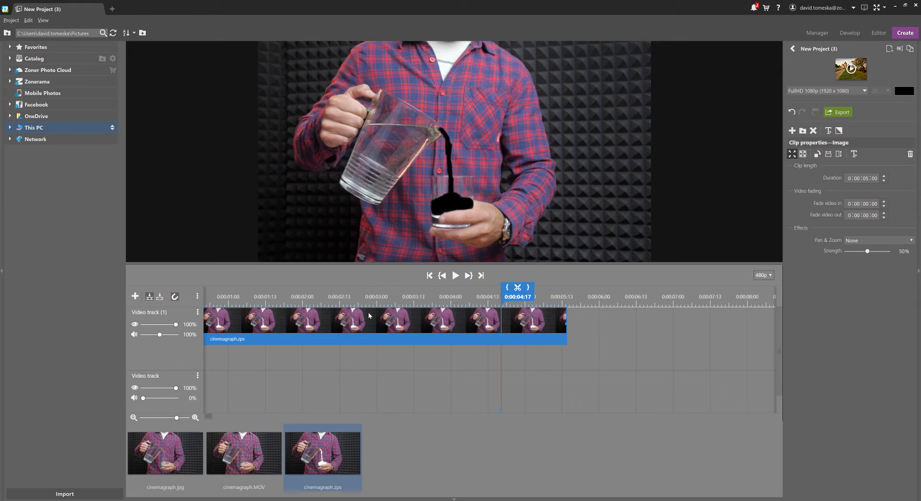
pyautogui.moveTo(264, 451); pyautogui.dragTo(192, 390)
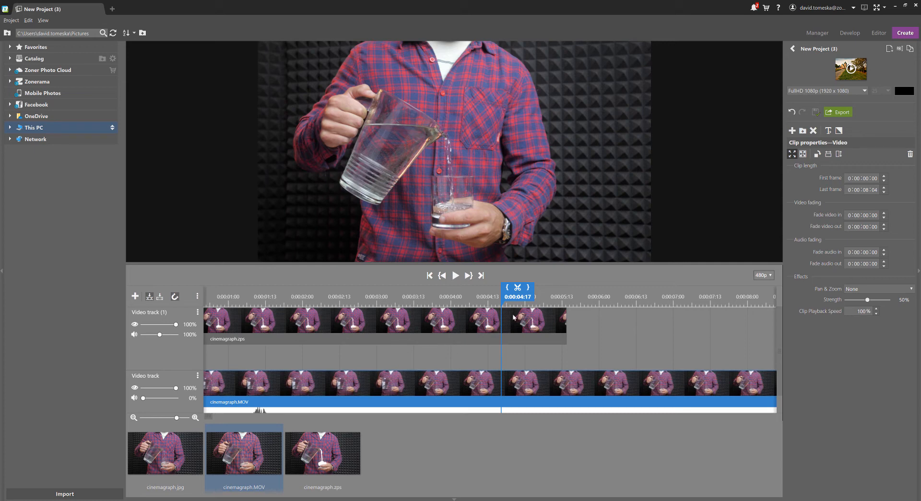
# - Trim the end of the cinemagraph.MOV clip to 0:00:05:07 on the timeline
pyautogui.moveTo(522, 296); pyautogui.dragTo(563, 295)
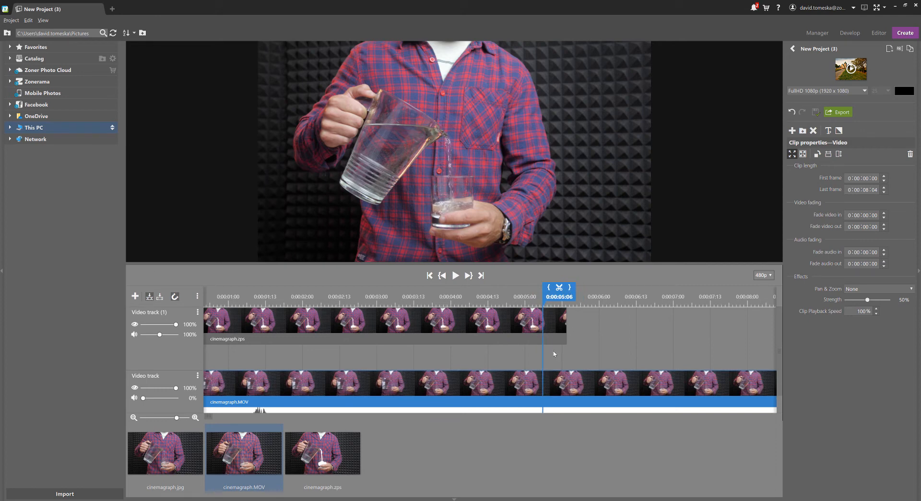
pyautogui.scroll(-1, 564, 354)
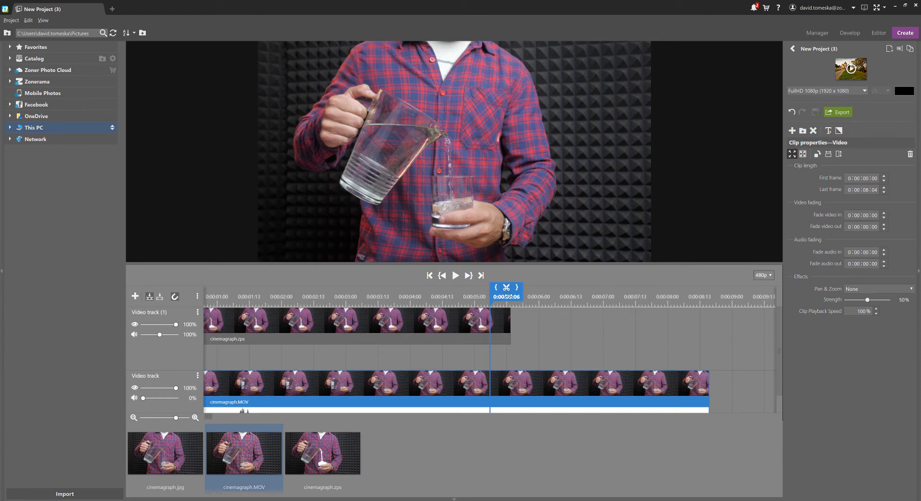
pyautogui.moveTo(506, 294); pyautogui.dragTo(508, 295)
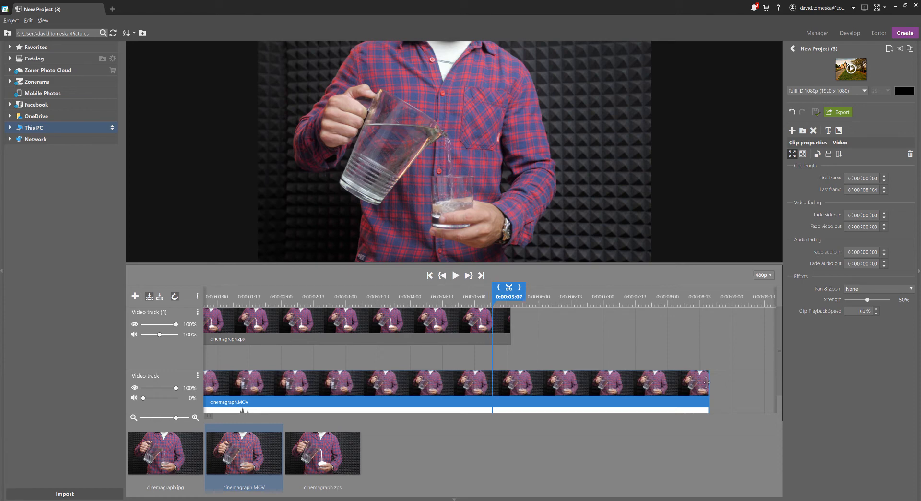
pyautogui.moveTo(706, 383); pyautogui.dragTo(502, 382)
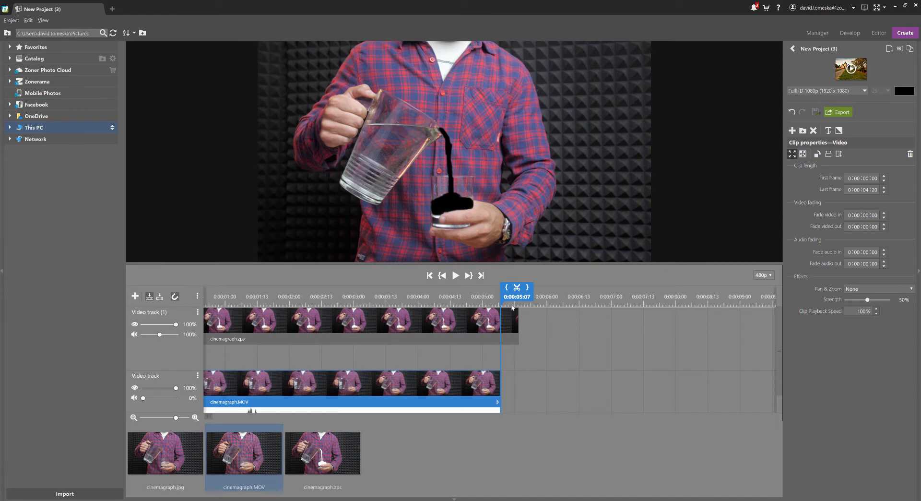
# - Split the cinemagraph.MOV clip at 0:00:04:19 and delete the part before the cut
pyautogui.moveTo(517, 296); pyautogui.dragTo(483, 296)
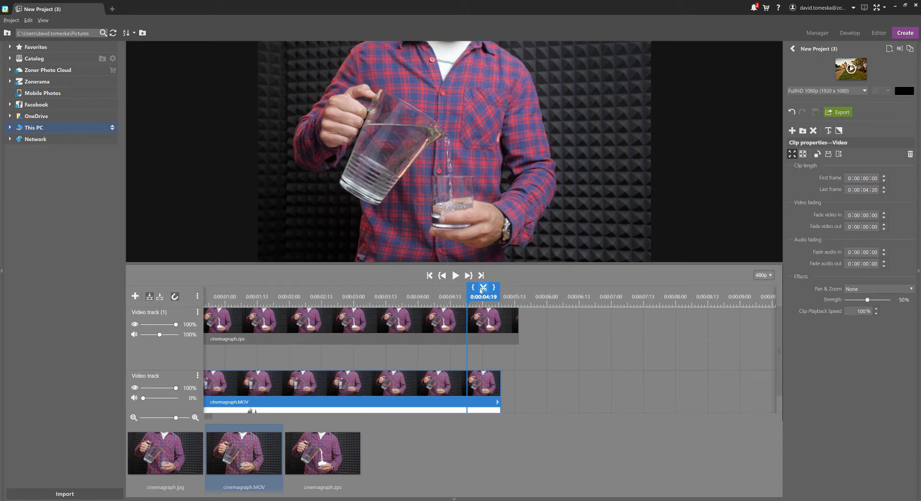
pyautogui.click(481, 290)
pyautogui.press('Delete')
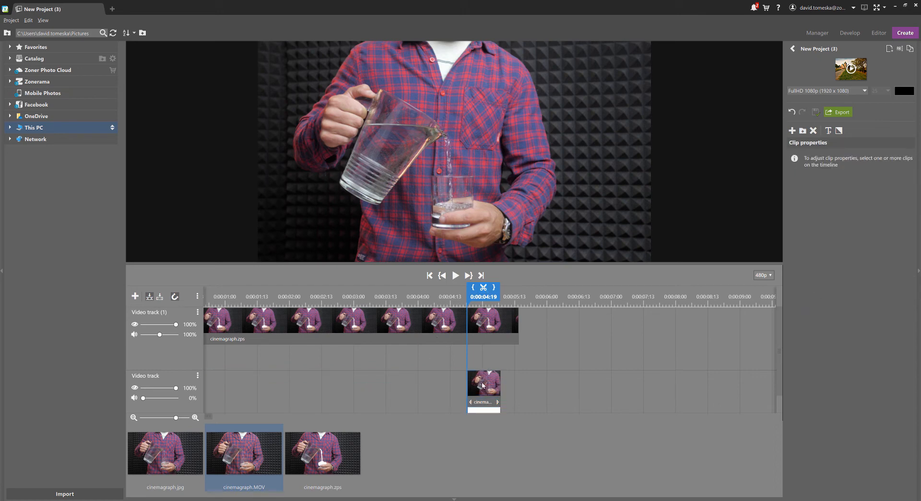
# - Move the remaining short video clip and the cinemagraph.zps clip to the very start of the timeline
pyautogui.moveTo(482, 384); pyautogui.dragTo(307, 386)
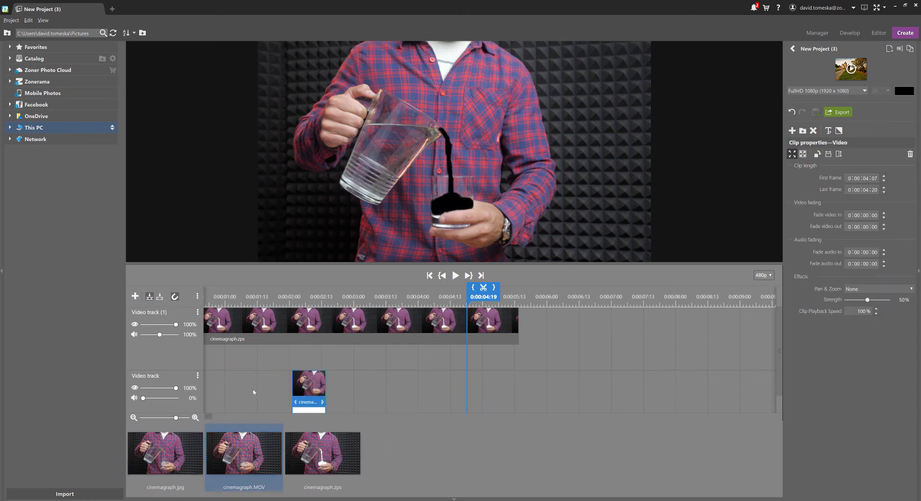
pyautogui.press('Delete')
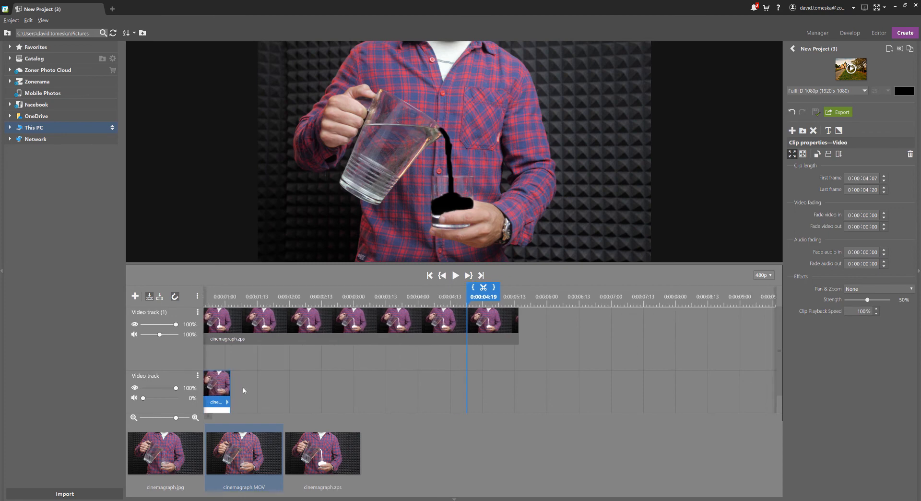
pyautogui.hscroll(3, 243, 391)
pyautogui.hscroll(-4, 243, 389)
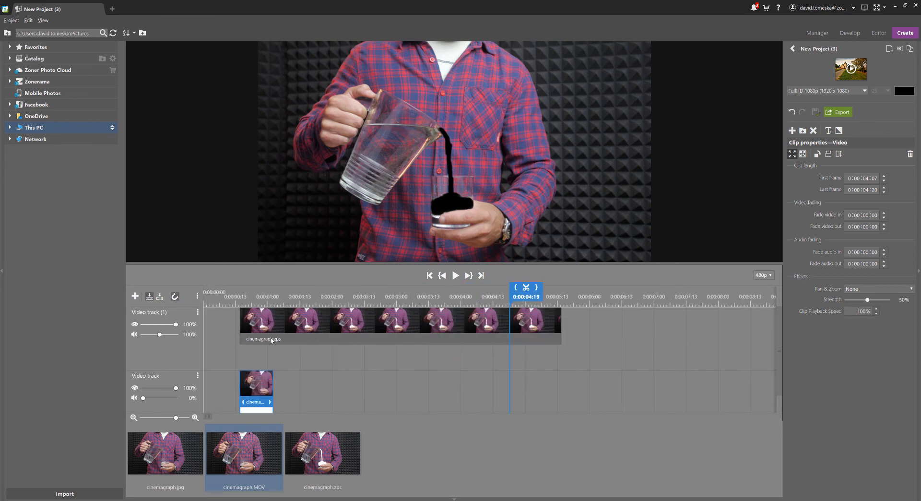
pyautogui.moveTo(272, 340); pyautogui.dragTo(255, 321)
pyautogui.moveTo(263, 386); pyautogui.dragTo(211, 388)
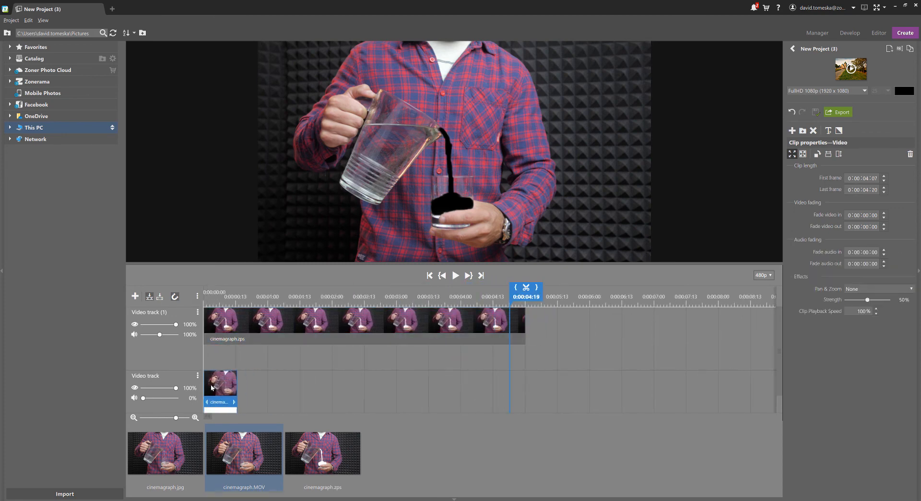
# - Play the short pouring clip under the masked image from the start twice to check the loop
pyautogui.moveTo(228, 300); pyautogui.dragTo(175, 307)
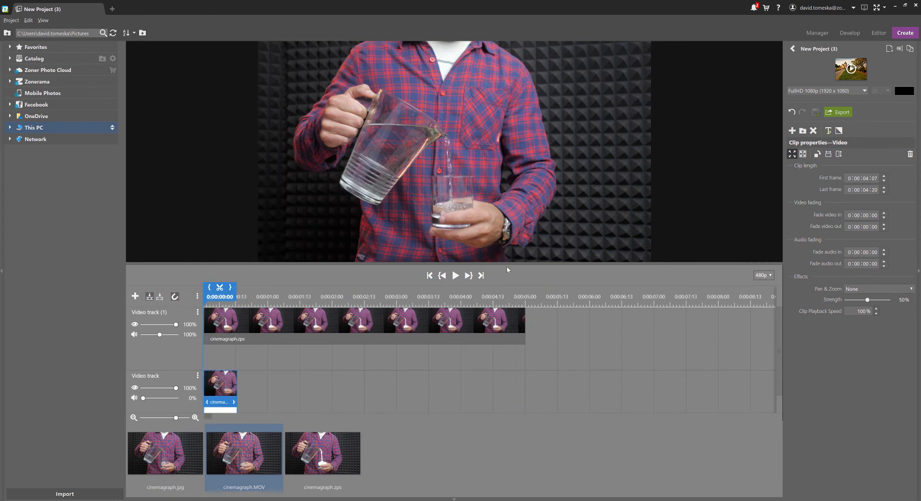
pyautogui.click(458, 276)
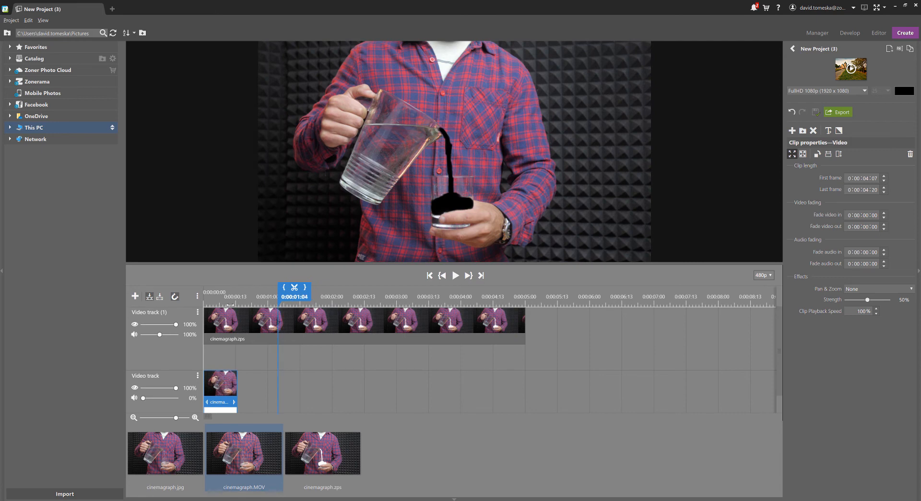
pyautogui.moveTo(293, 298); pyautogui.dragTo(198, 302)
pyautogui.click(456, 275)
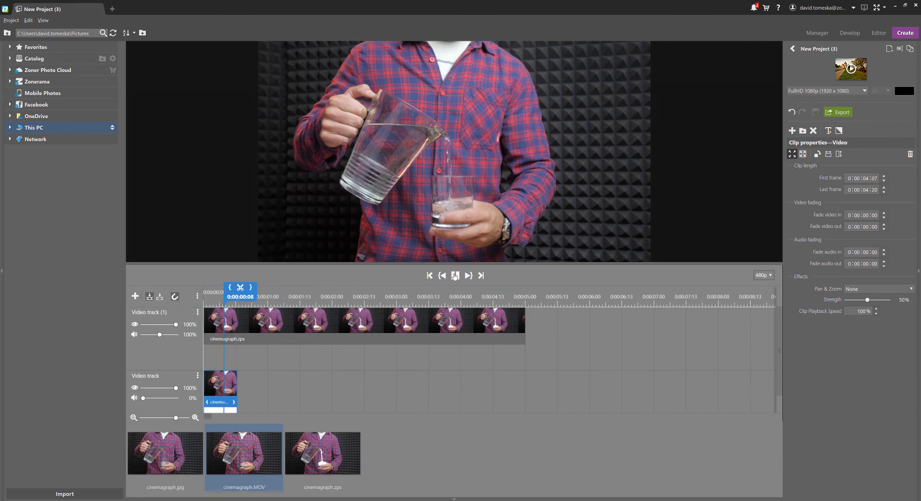
pyautogui.moveTo(278, 297); pyautogui.dragTo(183, 311)
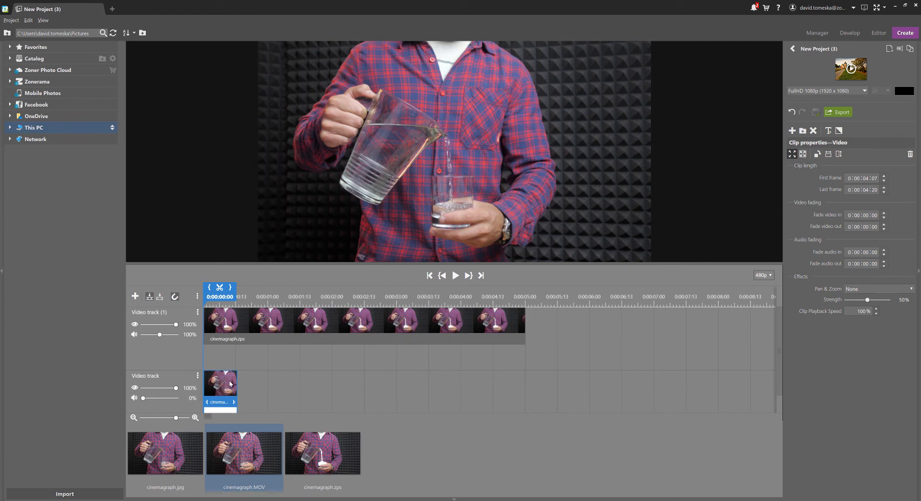
# - Duplicate the short pouring clip repeatedly on the lower track and line up the copies end to end without gaps
pyautogui.moveTo(226, 386); pyautogui.dragTo(573, 386)
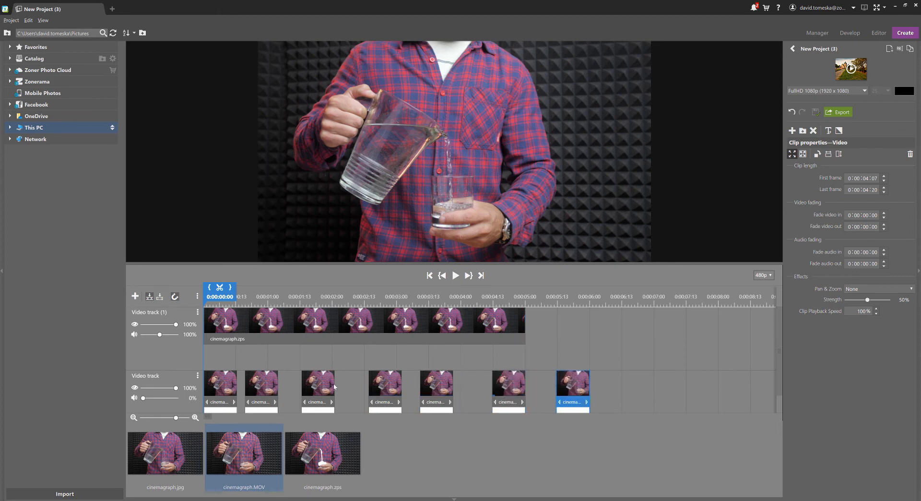
pyautogui.moveTo(255, 386); pyautogui.dragTo(248, 386)
pyautogui.moveTo(320, 386); pyautogui.dragTo(289, 386)
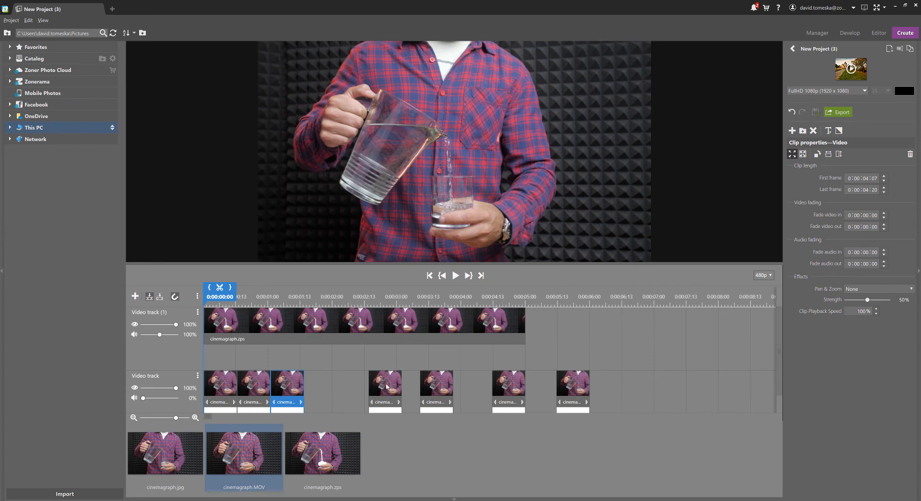
pyautogui.moveTo(388, 386); pyautogui.dragTo(323, 386)
pyautogui.moveTo(440, 386); pyautogui.dragTo(359, 386)
pyautogui.moveTo(511, 387); pyautogui.dragTo(450, 388)
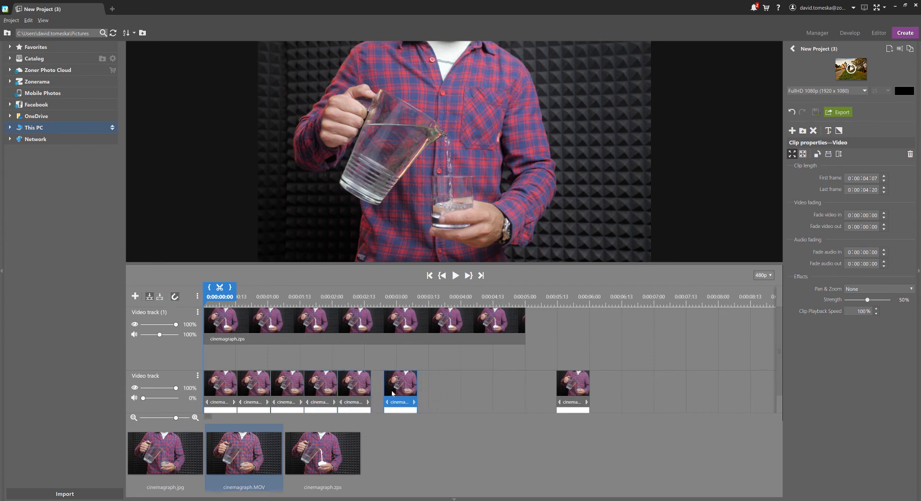
pyautogui.moveTo(559, 384); pyautogui.dragTo(709, 387)
pyautogui.moveTo(490, 386); pyautogui.dragTo(457, 391)
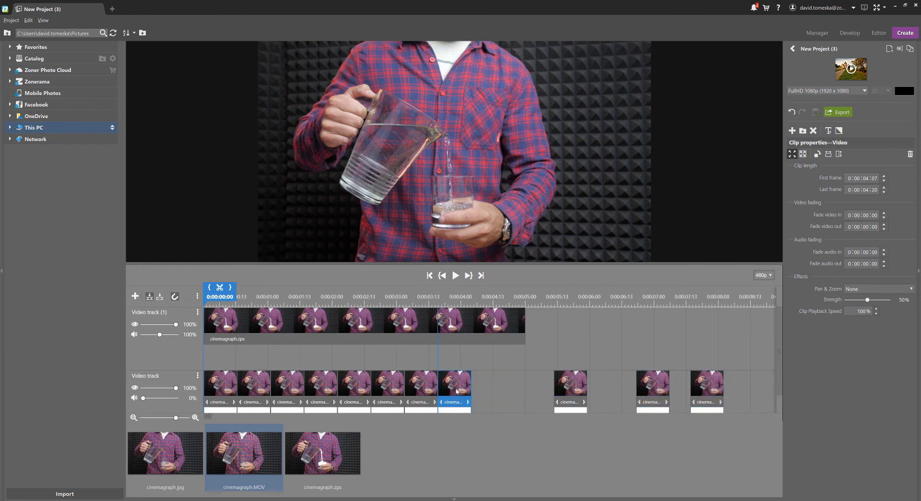
pyautogui.moveTo(571, 383); pyautogui.dragTo(490, 386)
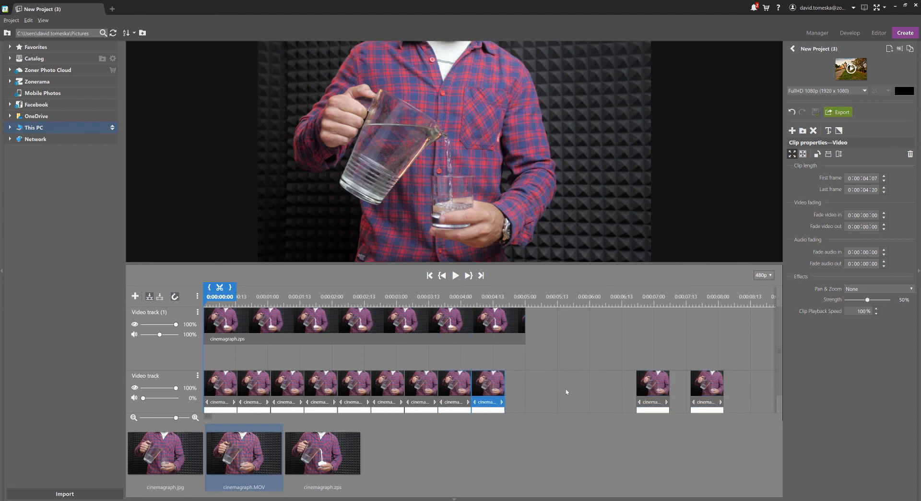
pyautogui.moveTo(649, 384); pyautogui.dragTo(520, 387)
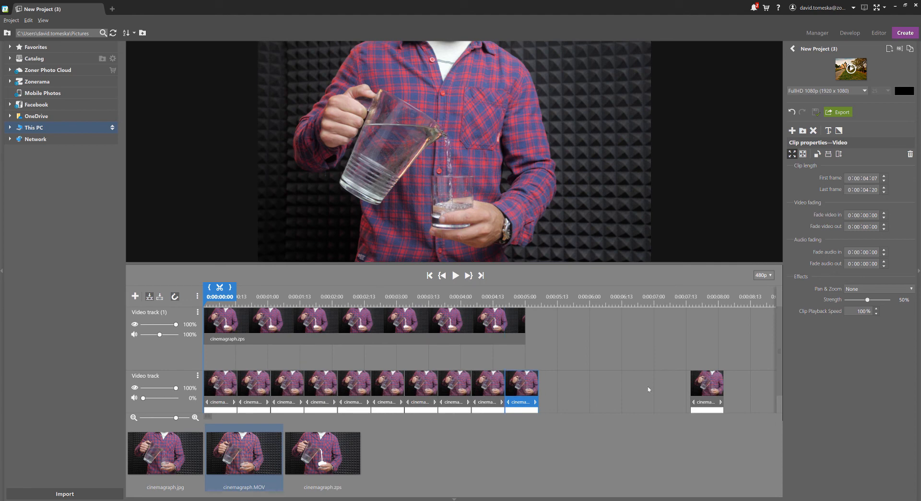
pyautogui.moveTo(698, 384); pyautogui.dragTo(547, 386)
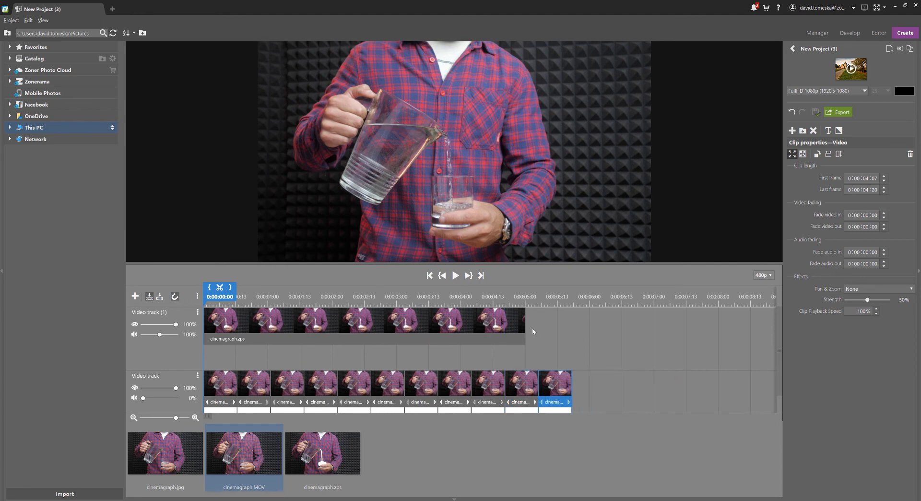
# - Extend the cinemagraph.zps clip to the end of the repeated pouring clips and play back the result
pyautogui.moveTo(522, 322); pyautogui.dragTo(567, 326)
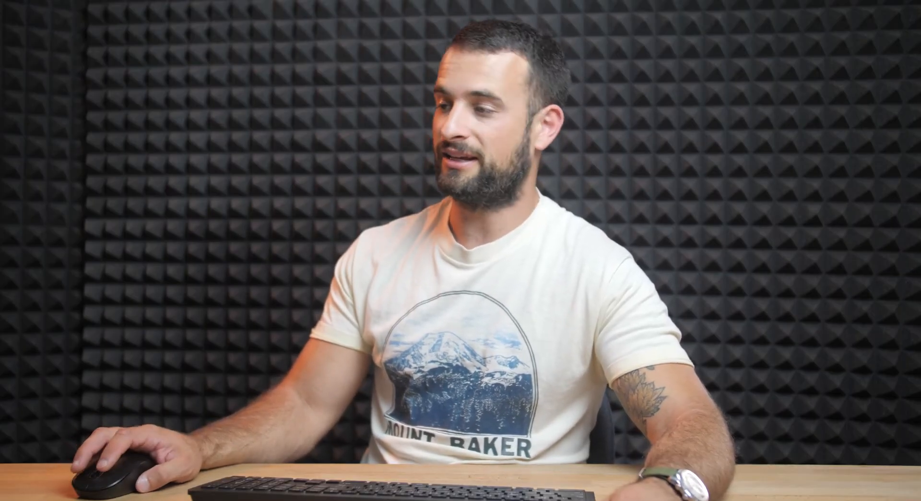
pyautogui.click(456, 275)
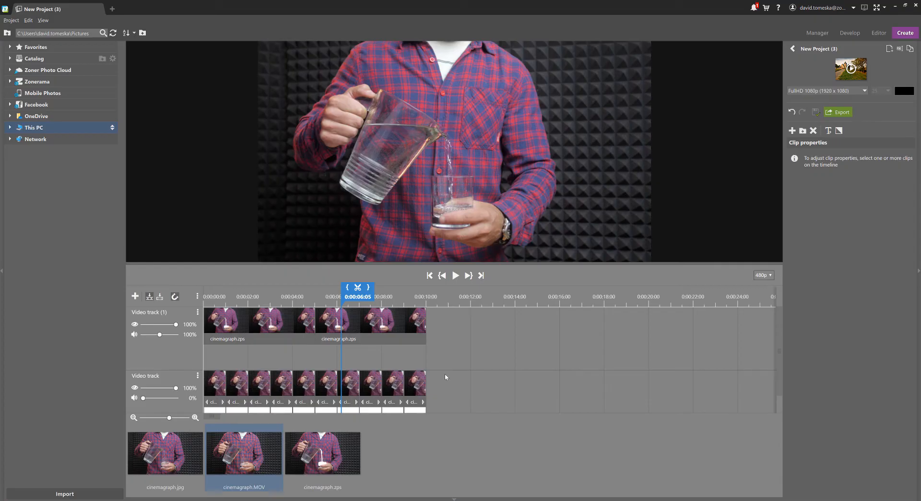
# - Export the project as an MP4 video named CINEMAGRAPH_FINAL in the Pictures folder
pyautogui.click(844, 113)
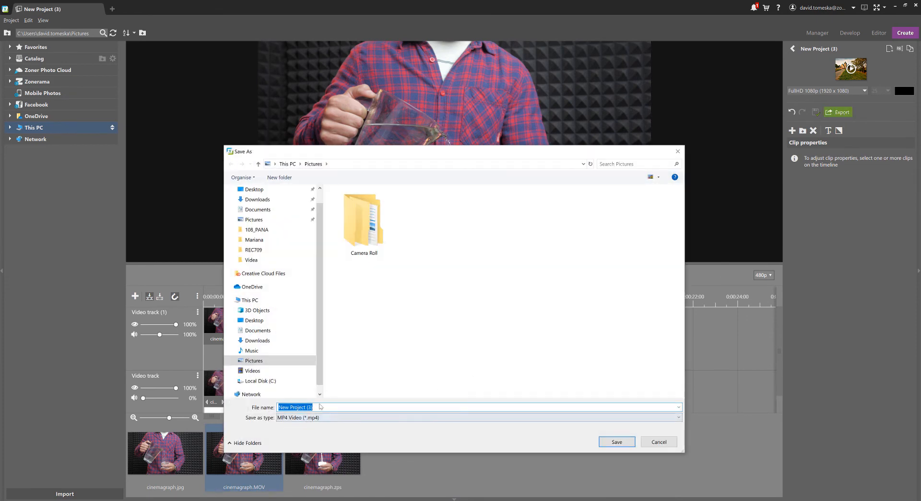
pyautogui.write('CINE')
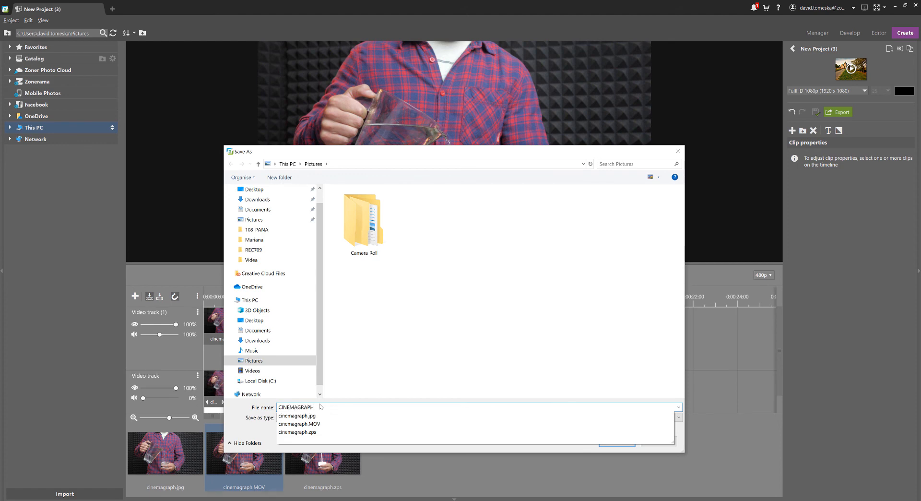
pyautogui.write('MAGRAPH_FINAL')
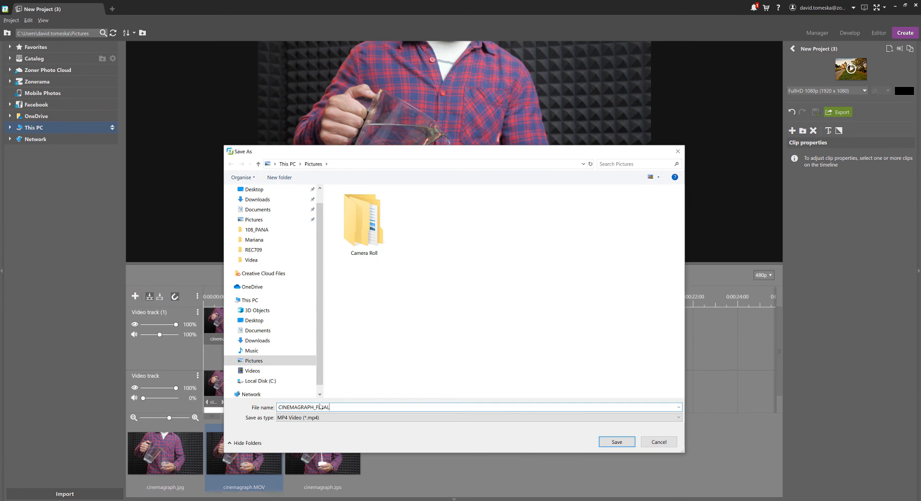
pyautogui.click(622, 442)
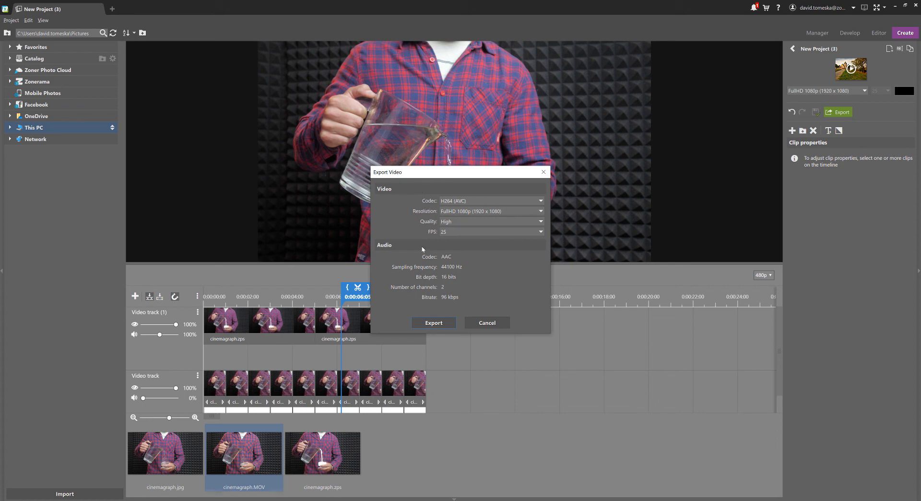
pyautogui.click(433, 323)
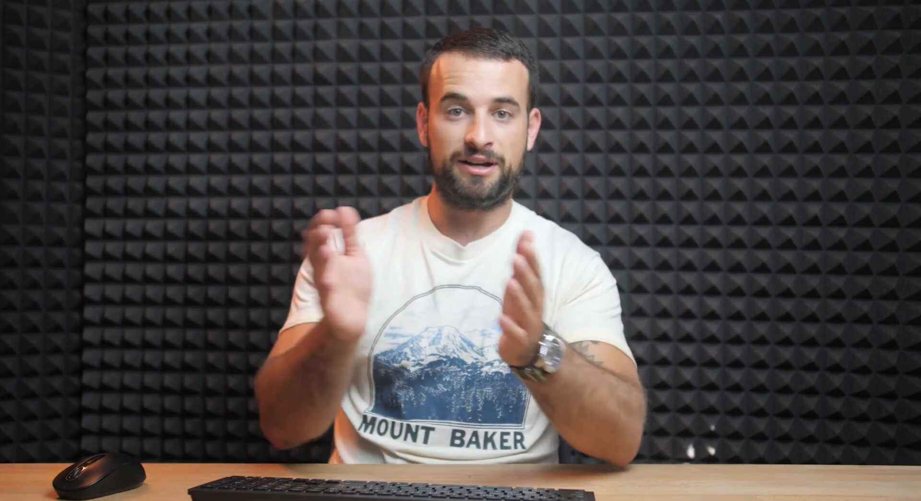